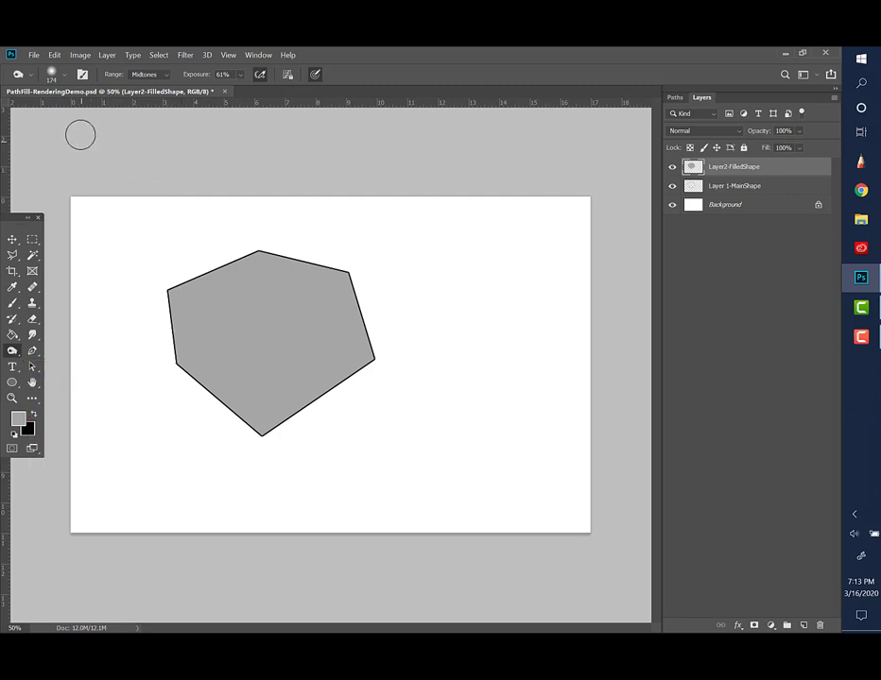
Lower the burn brush's hardness to about 5% in the Brush Preset picker.
left_click(64, 77)
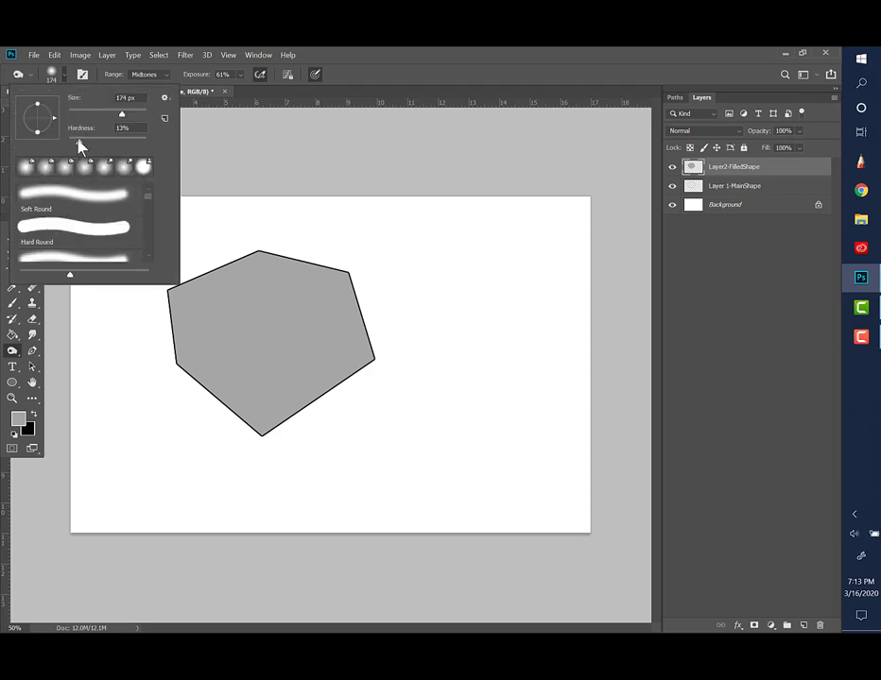
left_click_drag(79, 143, 78, 146)
Resize the burn brush to a 259 px tip with about 4% hardness.
left_click(28, 76)
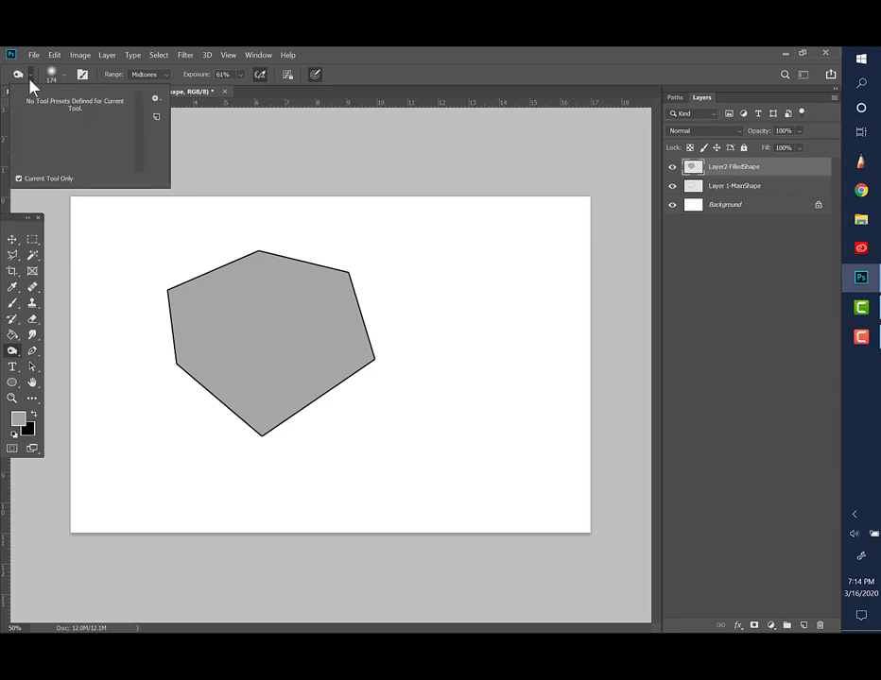
left_click(33, 81)
left_click(33, 81)
left_click(65, 75)
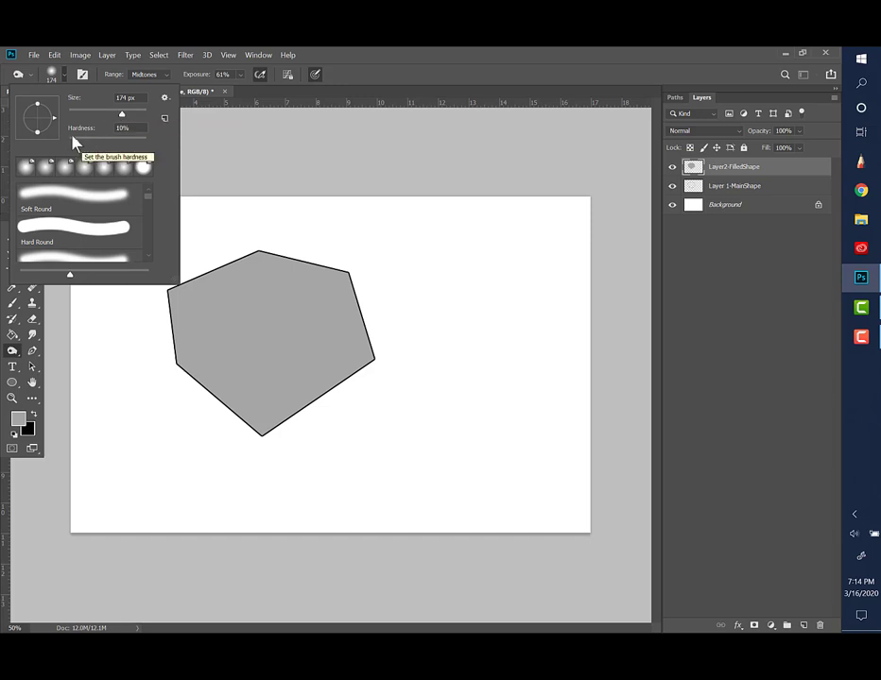
left_click_drag(76, 141, 73, 142)
mouse_move(121, 117)
left_mouse_down()
mouse_move(133, 118)
mouse_move(119, 124)
mouse_move(137, 113)
mouse_move(131, 123)
left_mouse_up()
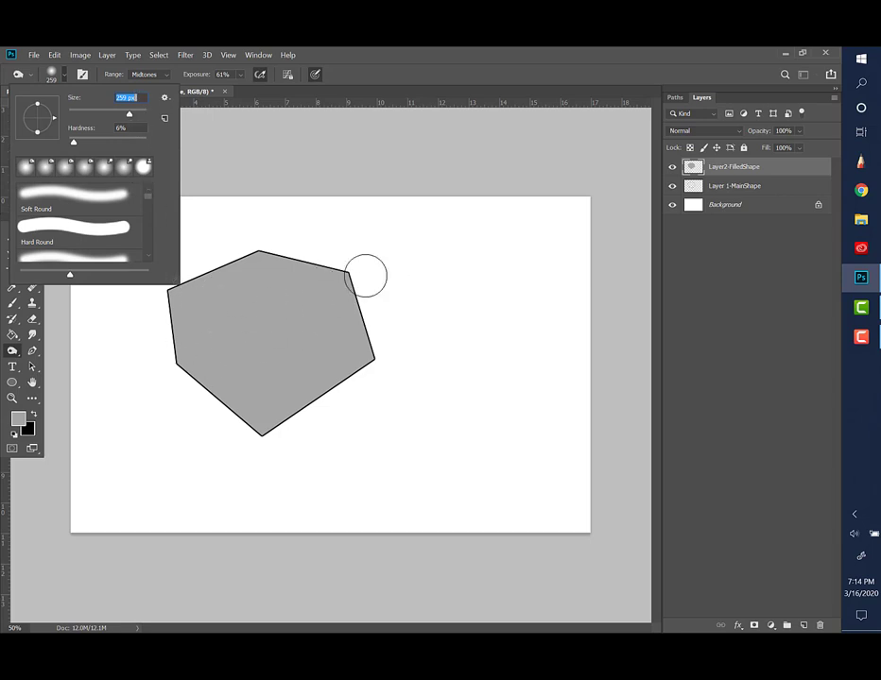
left_click(73, 142)
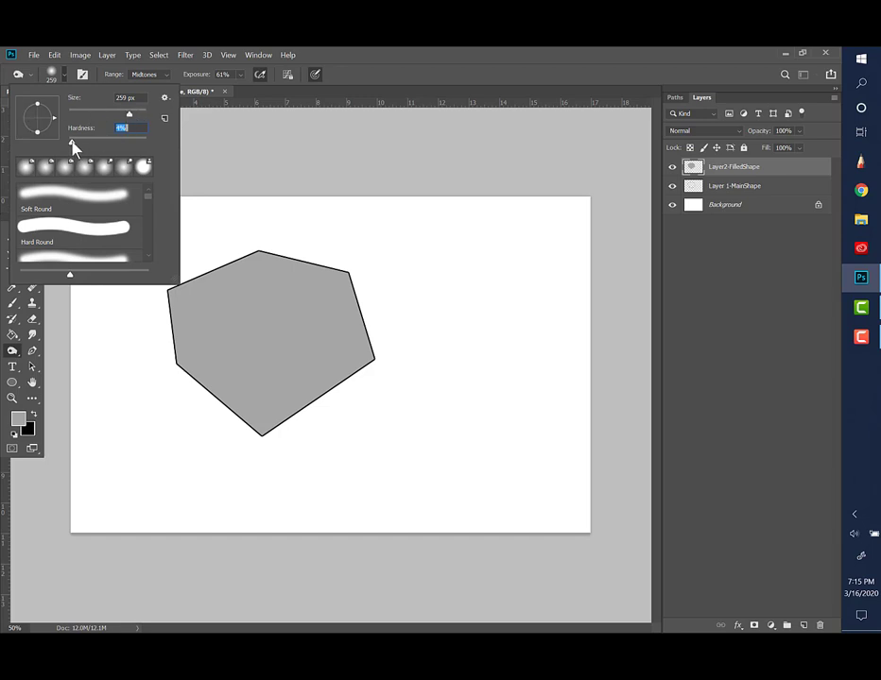
left_click(17, 73)
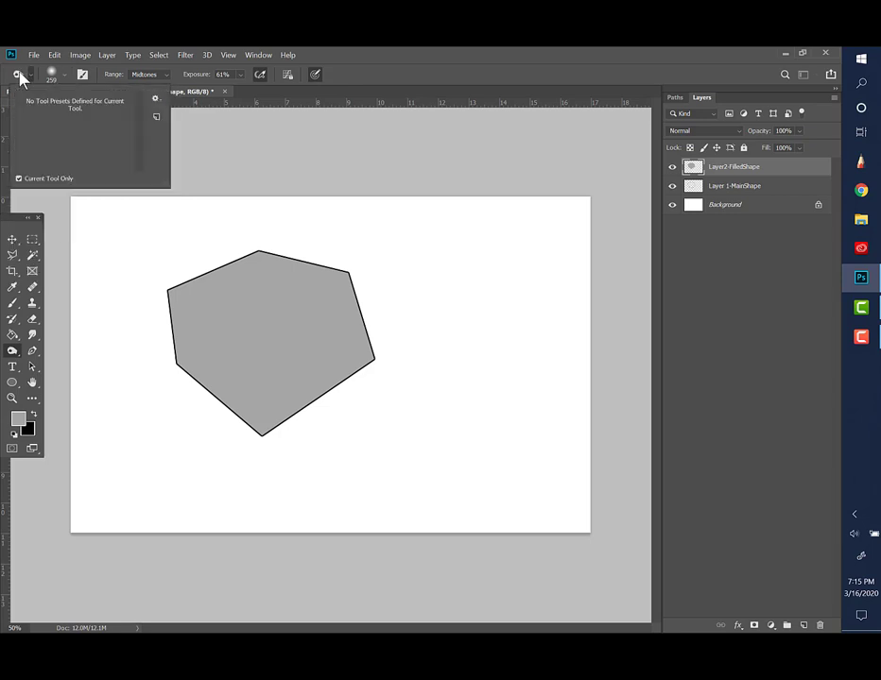
Burn soft shadows along the hexagon's upper-left, left and lower-left edges.
left_click(166, 304)
mouse_move(166, 304)
left_mouse_down()
mouse_move(201, 337)
mouse_move(184, 346)
mouse_move(190, 355)
mouse_move(276, 388)
mouse_move(255, 412)
mouse_move(269, 421)
mouse_move(279, 382)
mouse_move(331, 327)
mouse_move(309, 324)
mouse_move(337, 305)
mouse_move(306, 345)
mouse_move(319, 353)
mouse_move(317, 378)
mouse_move(352, 361)
mouse_move(376, 327)
left_mouse_up()
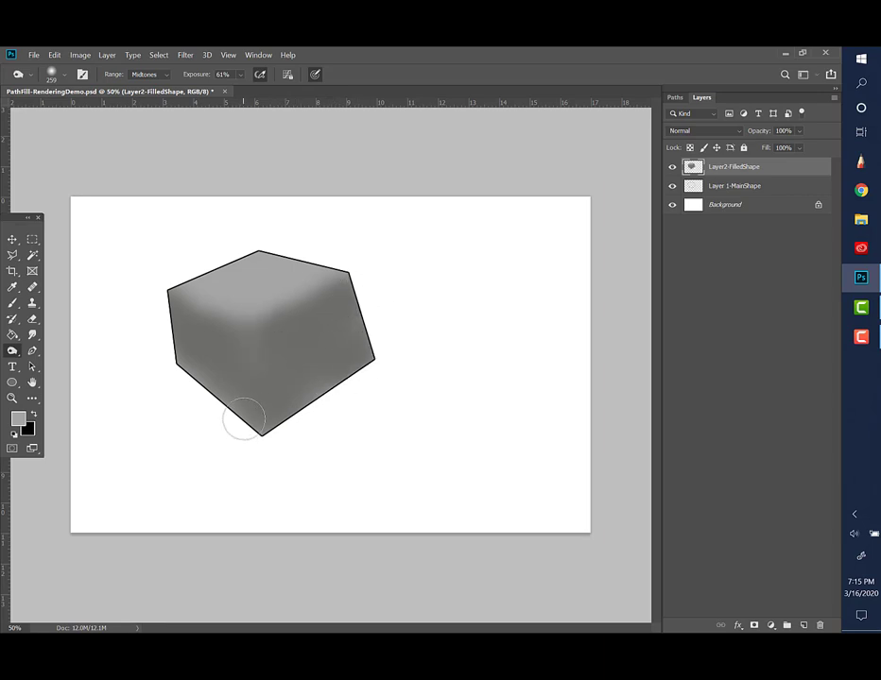
mouse_move(243, 416)
left_mouse_down()
mouse_move(195, 370)
mouse_move(212, 366)
mouse_move(154, 345)
left_mouse_up()
Reduce the burn brush size to 117 px.
left_click(31, 74)
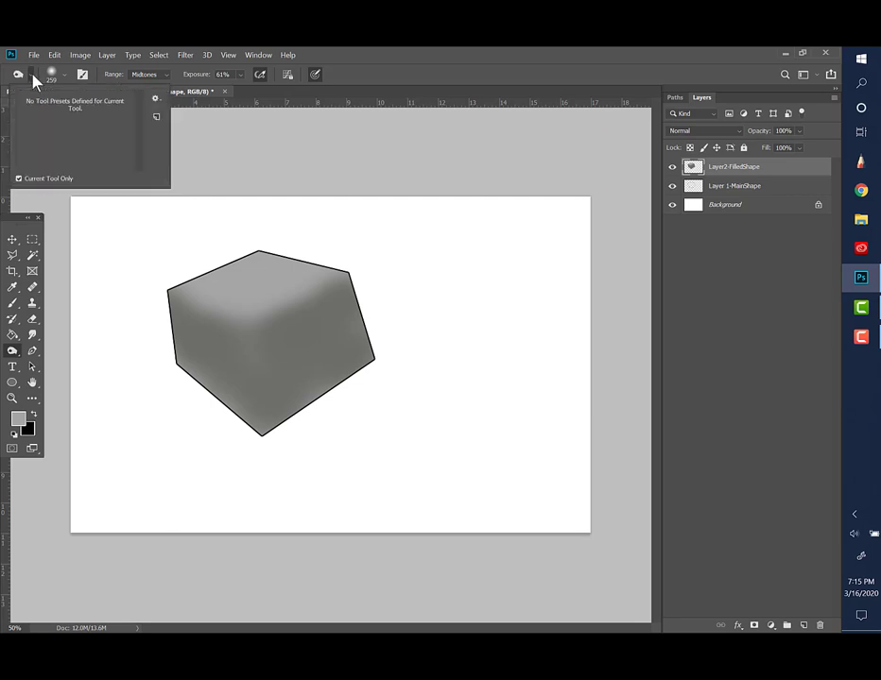
left_click(60, 74)
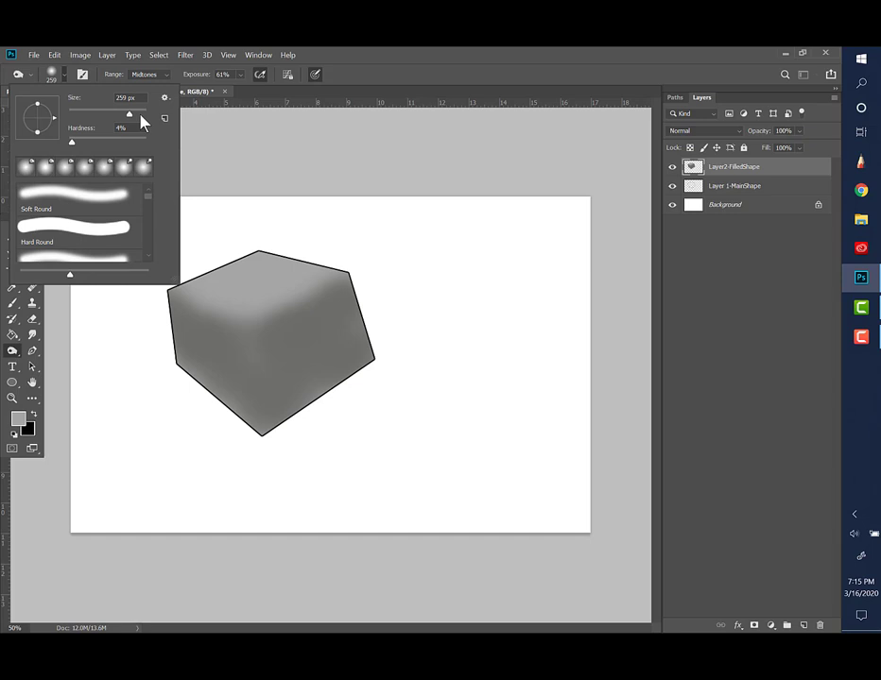
left_click_drag(130, 120, 111, 116)
Enlarge the burn brush to 174 px.
key("Return")
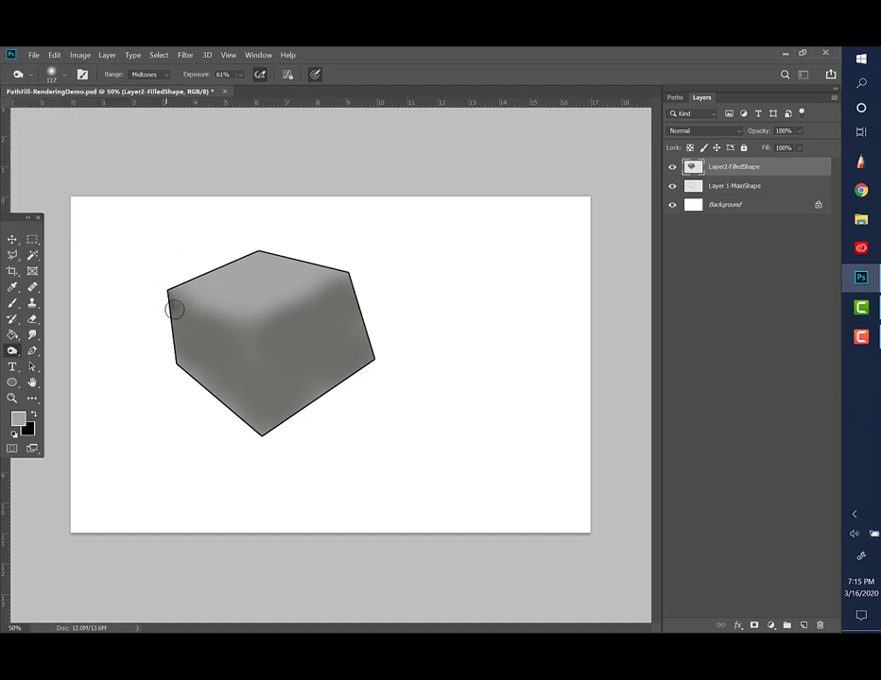
left_click(63, 76)
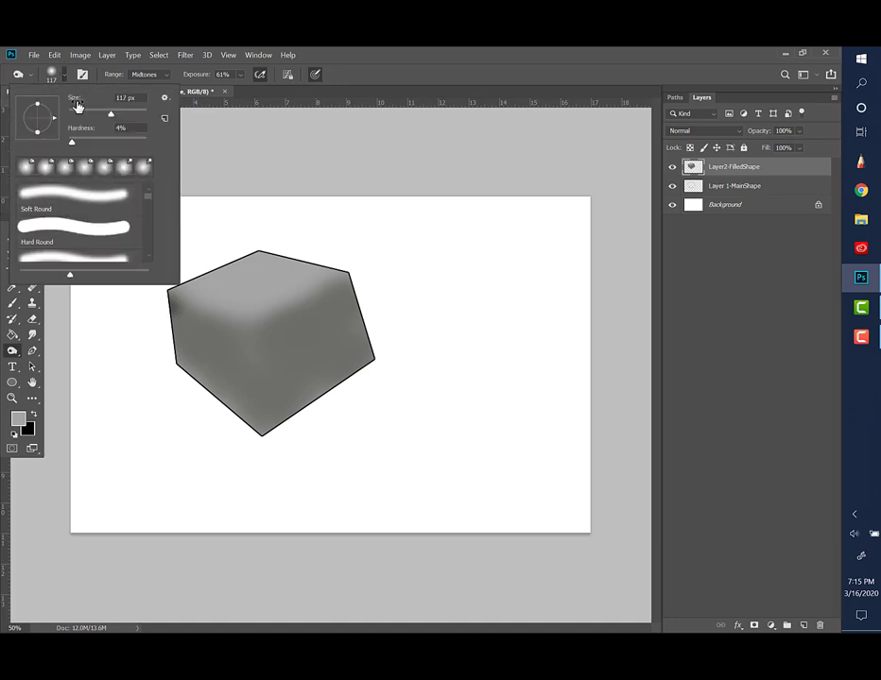
left_click_drag(122, 113, 122, 118)
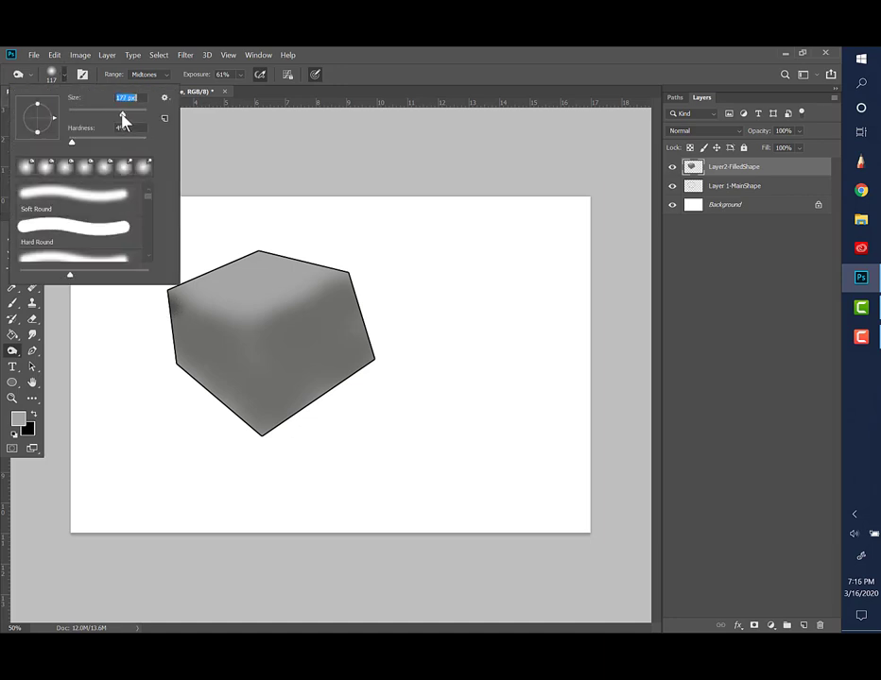
Burn along the cube's left face and its lower edge to deepen the shadow.
left_click(161, 306)
mouse_move(173, 311)
left_mouse_down()
mouse_move(206, 334)
mouse_move(183, 343)
mouse_move(198, 383)
mouse_move(214, 364)
mouse_move(210, 352)
mouse_move(223, 350)
mouse_move(214, 337)
mouse_move(224, 372)
mouse_move(224, 341)
mouse_move(225, 415)
mouse_move(227, 339)
mouse_move(239, 422)
mouse_move(234, 337)
mouse_move(238, 344)
mouse_move(251, 437)
mouse_move(232, 341)
mouse_move(194, 331)
mouse_move(167, 306)
mouse_move(223, 332)
mouse_move(229, 373)
left_mouse_up()
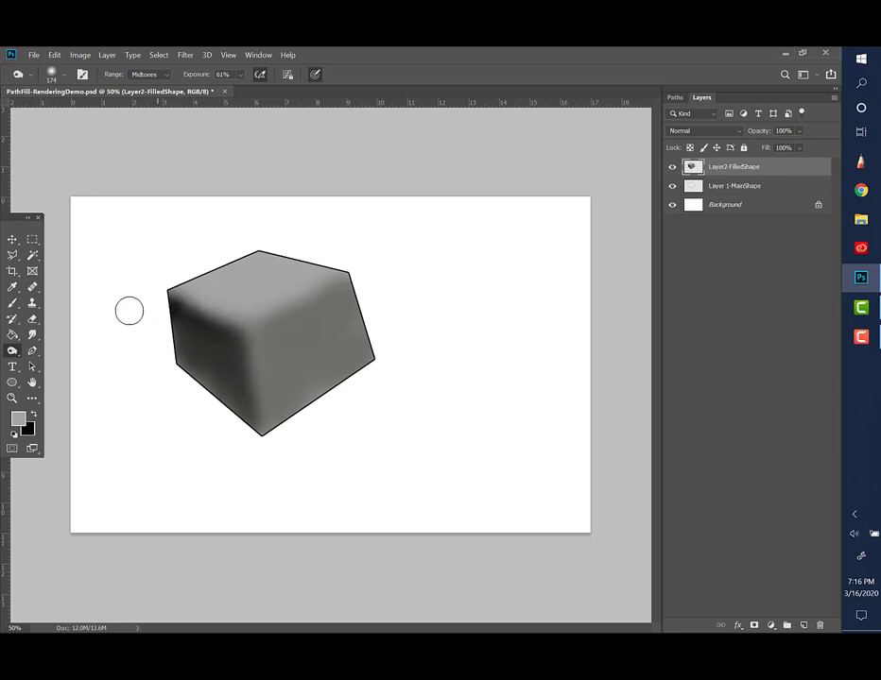
mouse_move(129, 310)
left_mouse_down()
mouse_move(228, 421)
mouse_move(157, 378)
mouse_move(156, 360)
mouse_move(174, 362)
mouse_move(219, 404)
mouse_move(180, 339)
mouse_move(249, 422)
left_mouse_up()
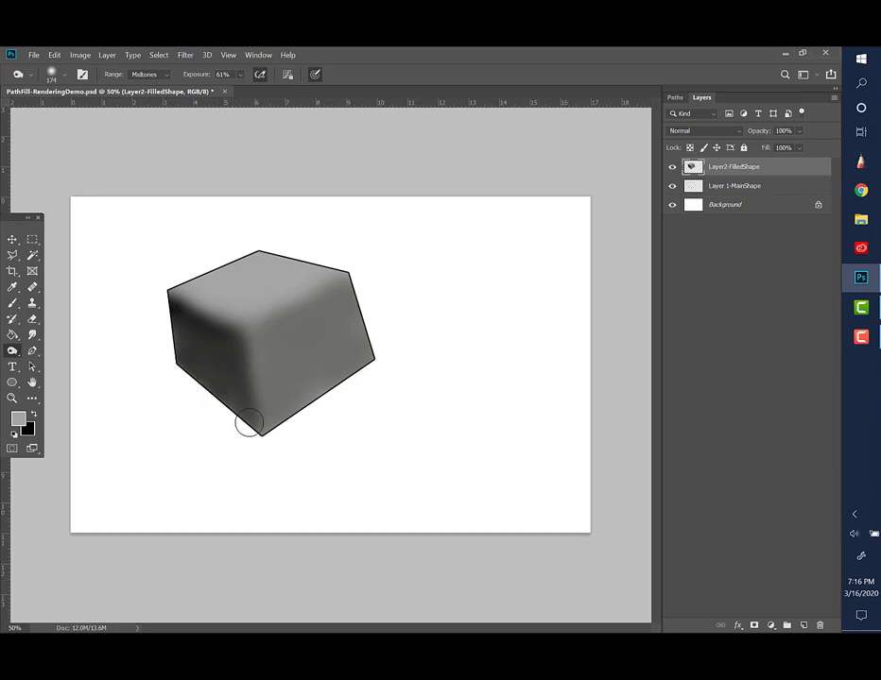
Switch to the Dodge Tool and give it a 322 px brush with about 7% hardness.
right_click(15, 357)
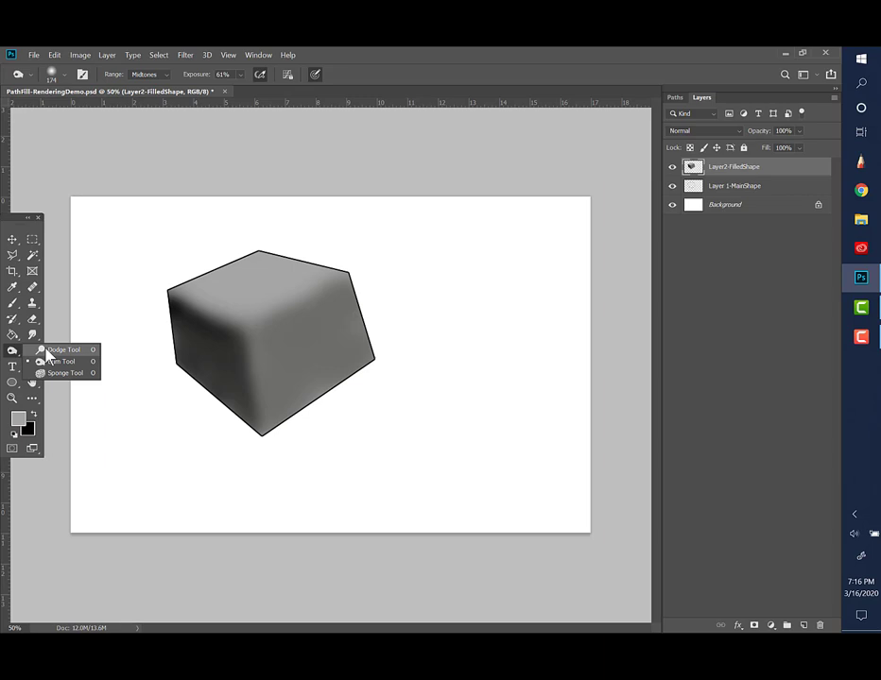
left_click(49, 350)
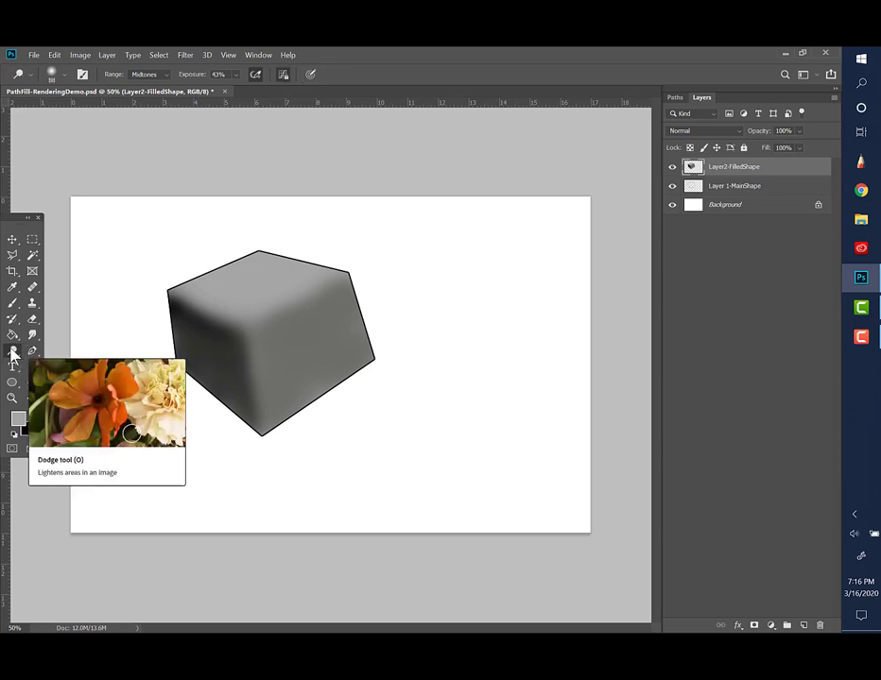
left_click(62, 73)
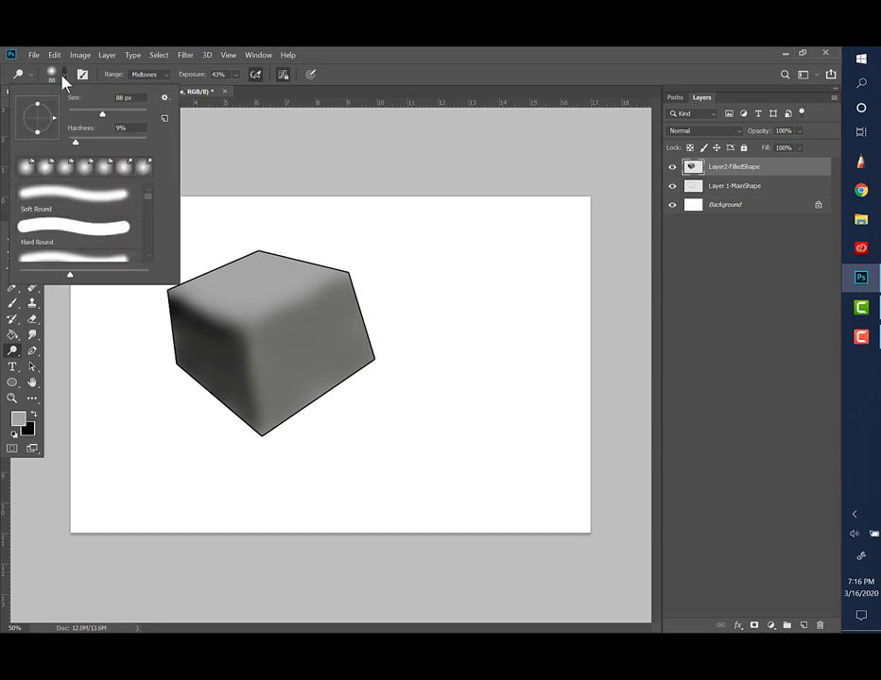
left_click(76, 142)
left_click_drag(101, 112, 130, 115)
left_click_drag(132, 114, 84, 118)
left_click_drag(83, 117, 131, 116)
Set dodge exposure to 30% and lighten the top face just below its upper vertex.
left_click(237, 75)
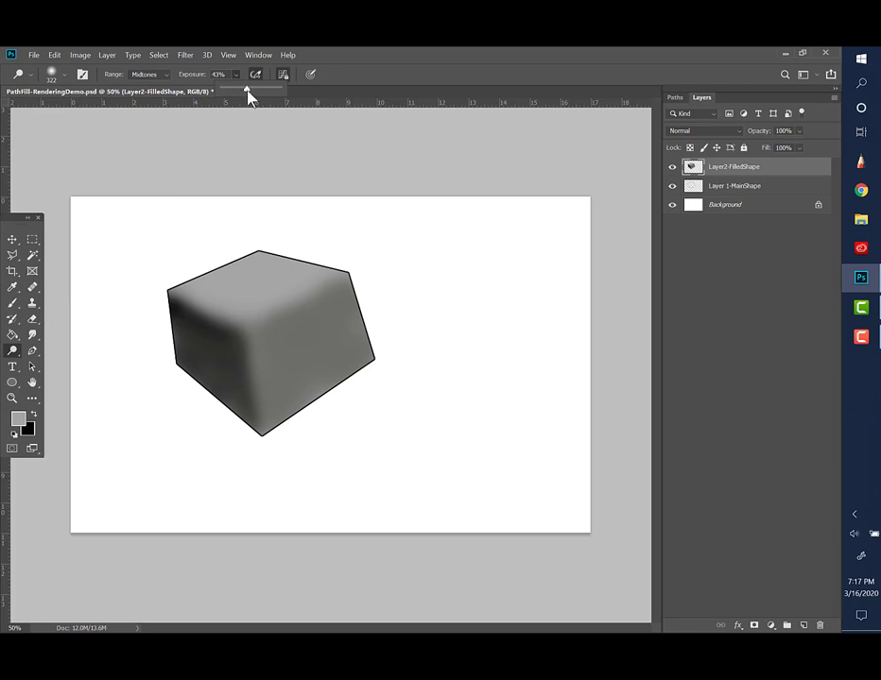
mouse_move(247, 90)
left_mouse_down()
mouse_move(261, 89)
mouse_move(250, 97)
mouse_move(230, 88)
mouse_move(241, 91)
left_mouse_up()
left_click_drag(271, 244, 254, 246)
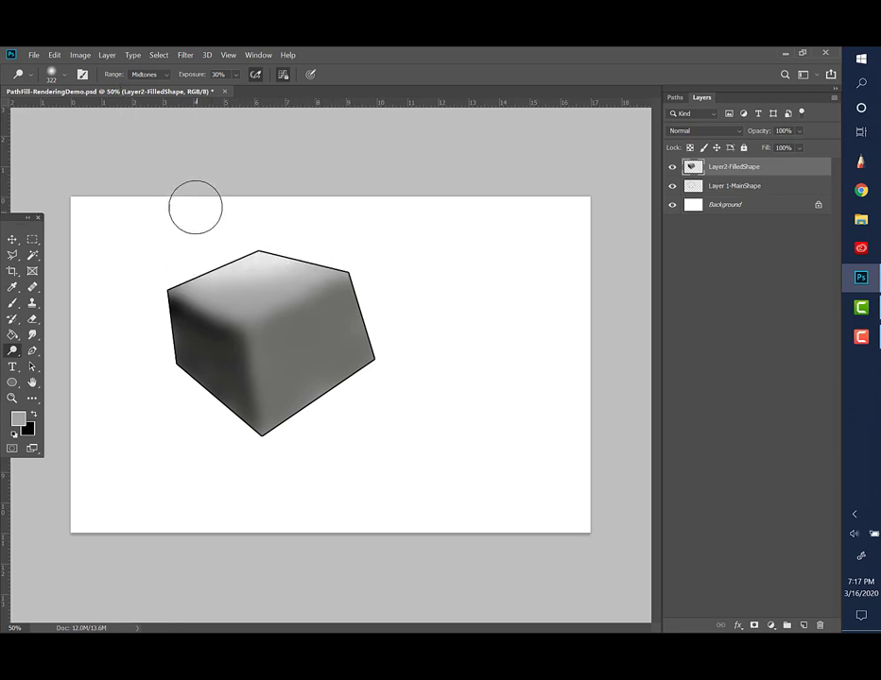
Set a 448 px, 0% hardness dodge brush and lighten the right face's lower-right area.
left_click(63, 79)
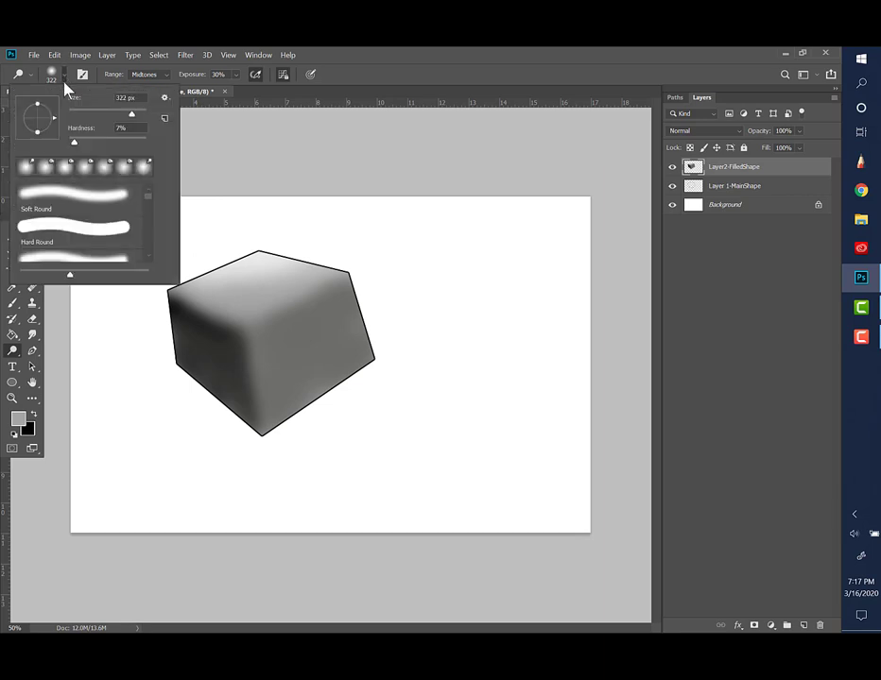
left_click_drag(138, 111, 142, 114)
left_click_drag(75, 144, 73, 142)
left_click(348, 68)
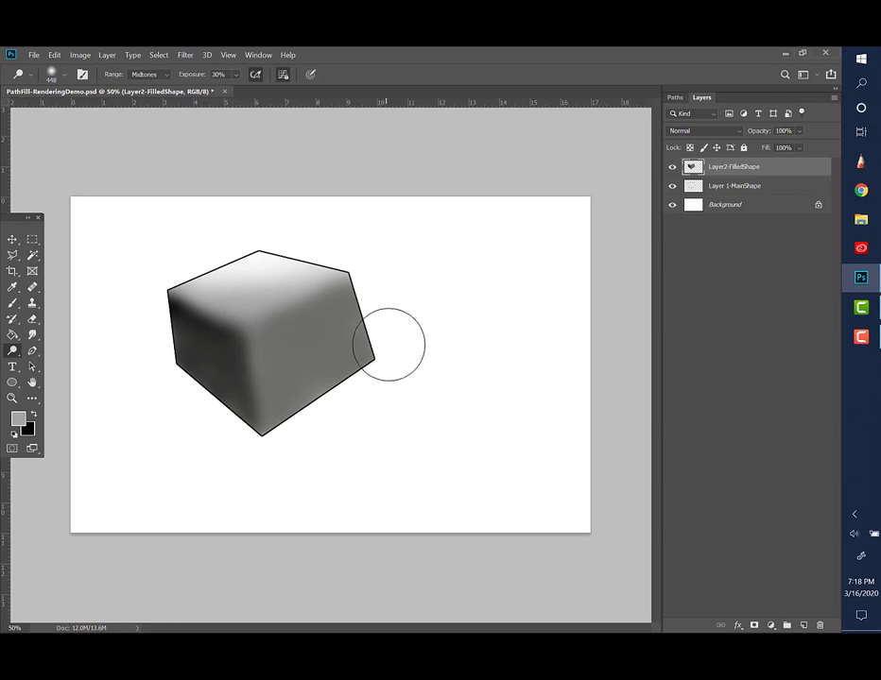
mouse_move(361, 391)
left_mouse_down()
mouse_move(386, 334)
mouse_move(372, 319)
mouse_move(268, 482)
left_mouse_up()
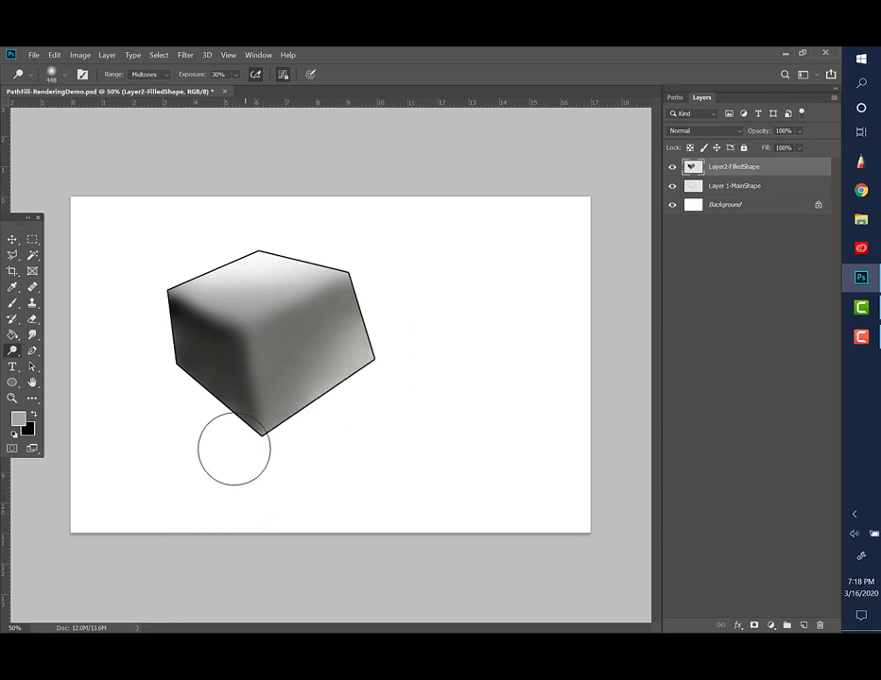